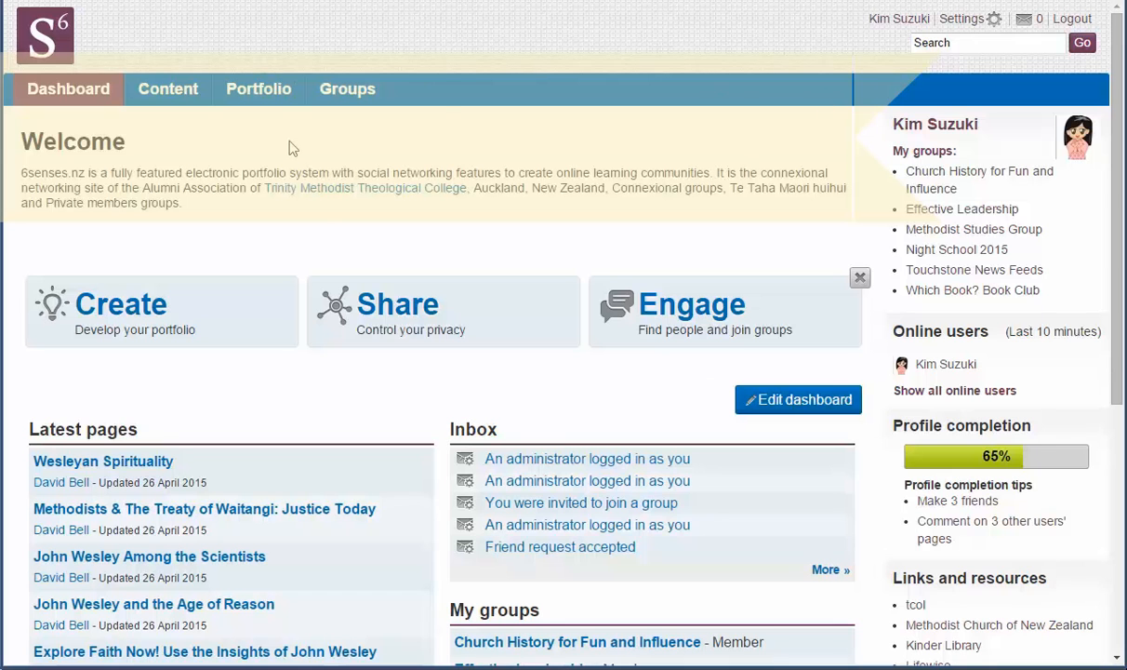
Go to My groups under Groups and start a new group
{"action": "mouse_move", "coordinate": [358, 105]}
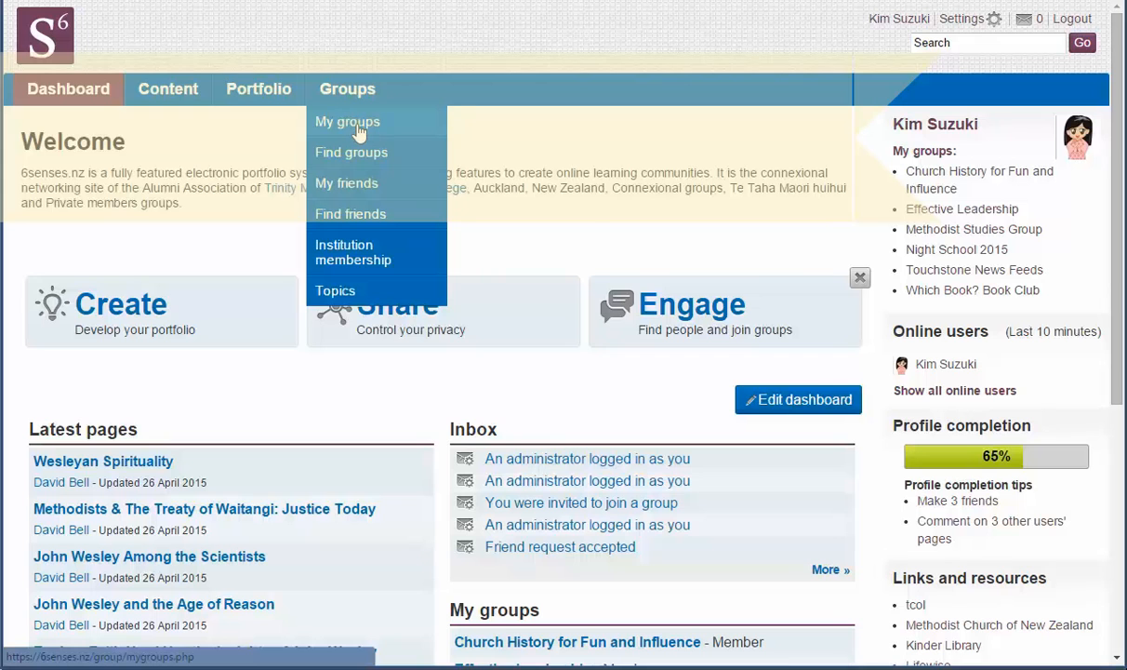
{"action": "left_click", "coordinate": [358, 132]}
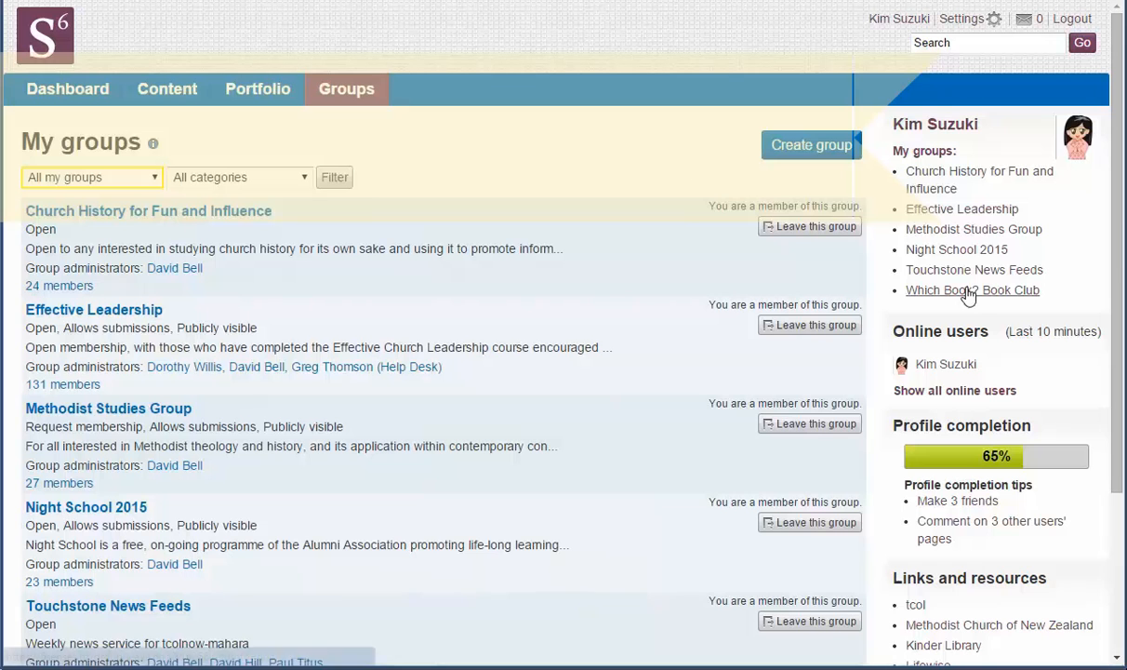
{"action": "left_click", "coordinate": [834, 149]}
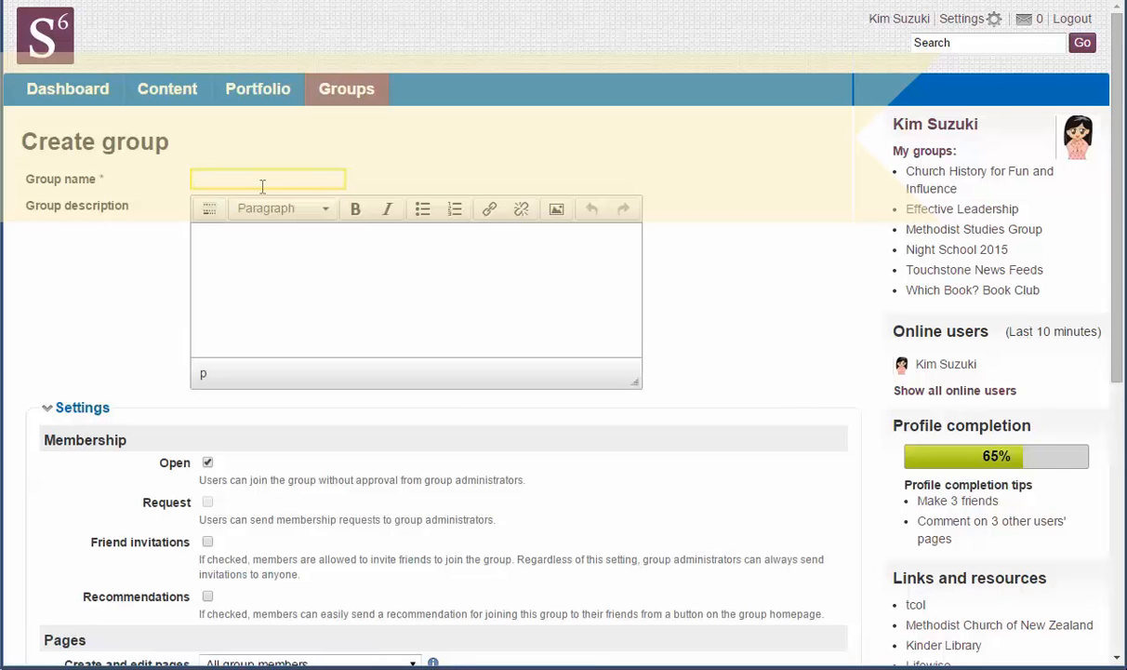
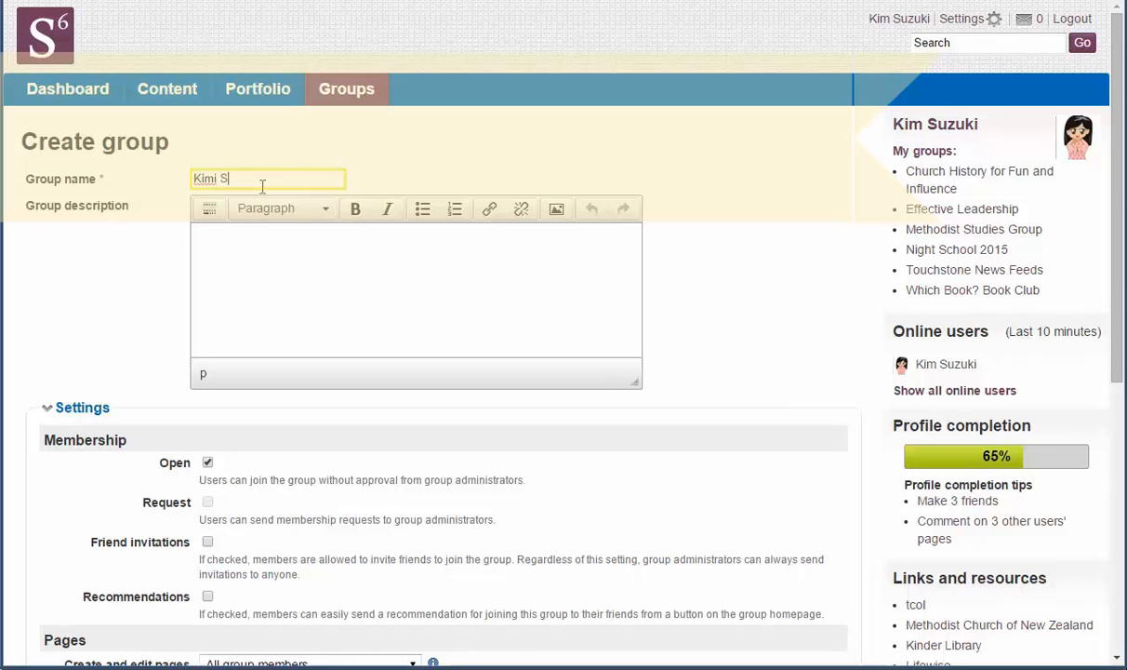
Enter the member's social network as the group name and 'A fun group to share and belong' as description
{"action": "left_click", "coordinate": [249, 260]}
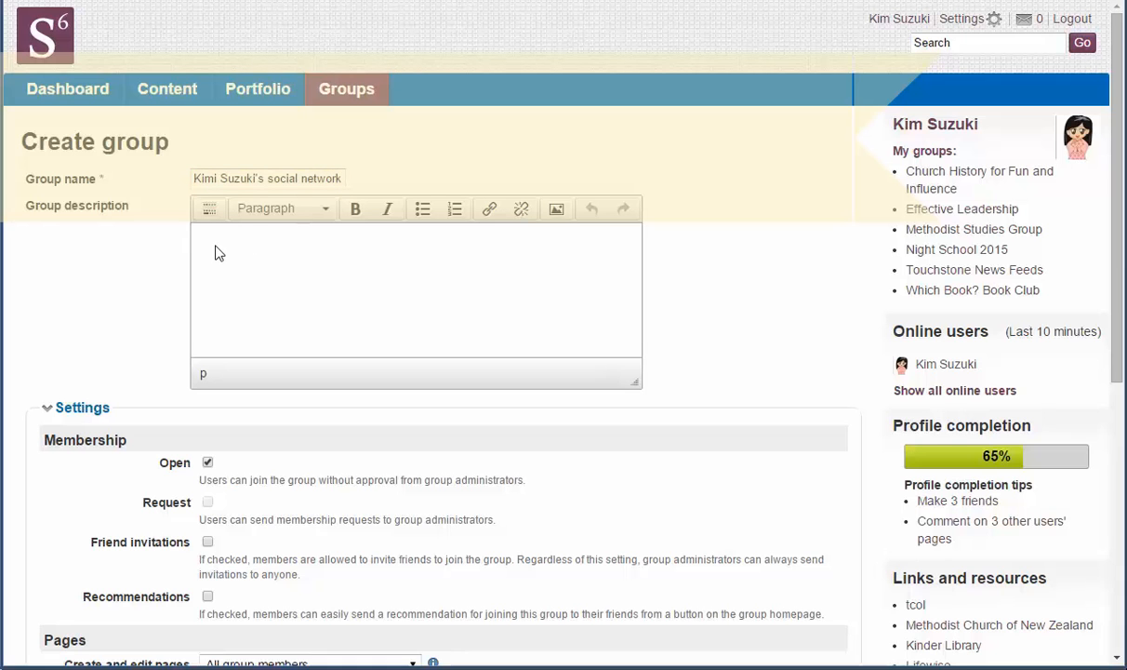
{"action": "type", "text": "A fun group to share and belong"}
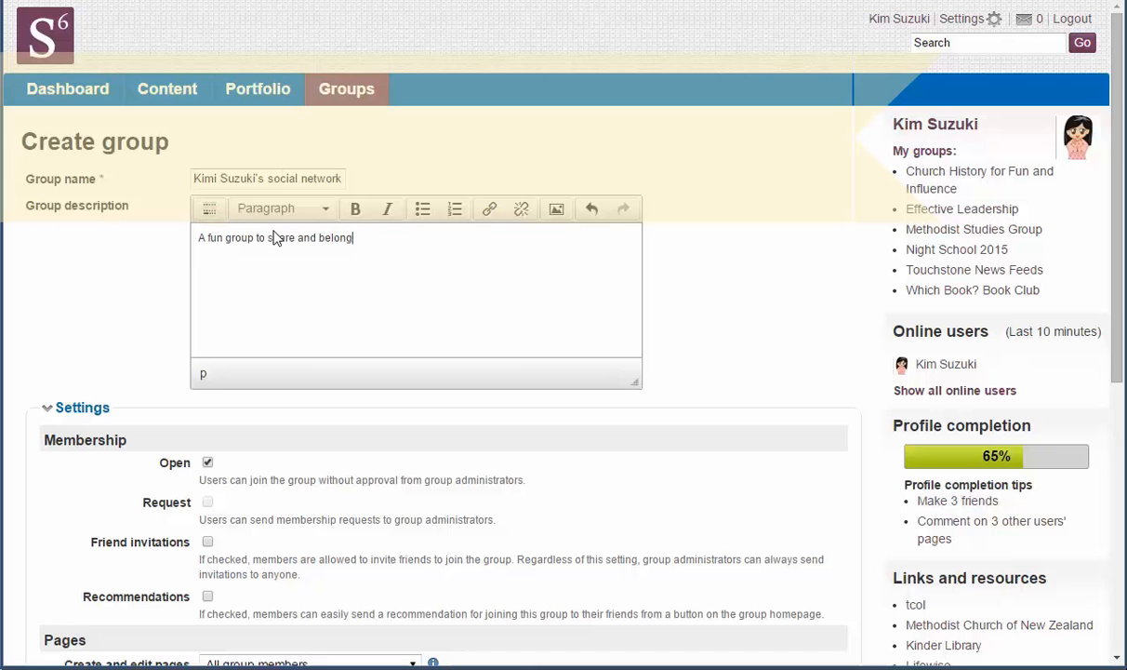
{"action": "scroll", "coordinate": [157, 345], "scroll_direction": "down", "scroll_amount": 1}
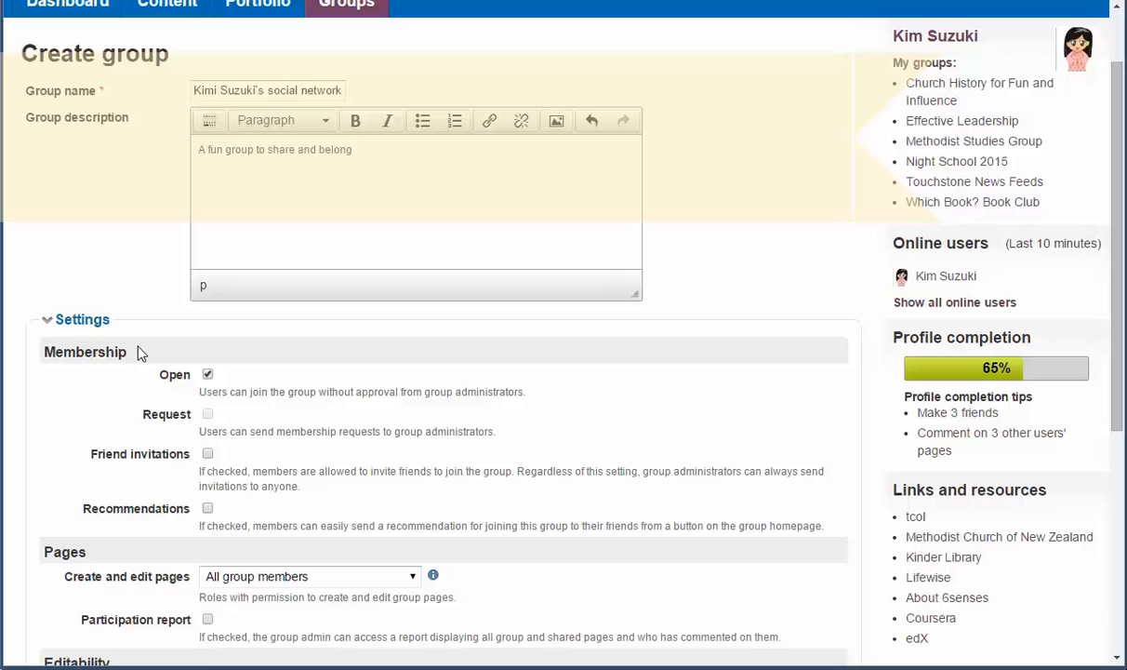
Keep Open membership checked, leave Request off, and enable Friend invitations
{"action": "left_click", "coordinate": [207, 374]}
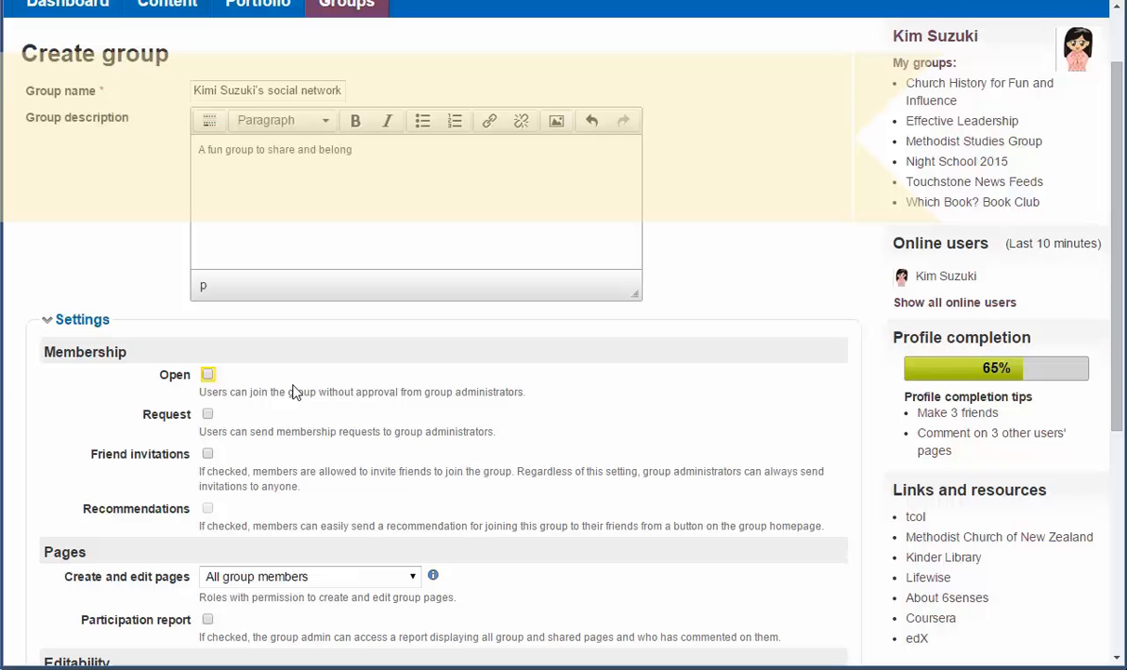
{"action": "left_click", "coordinate": [207, 414]}
{"action": "left_click", "coordinate": [207, 415]}
{"action": "left_click", "coordinate": [208, 374]}
{"action": "left_click", "coordinate": [209, 455]}
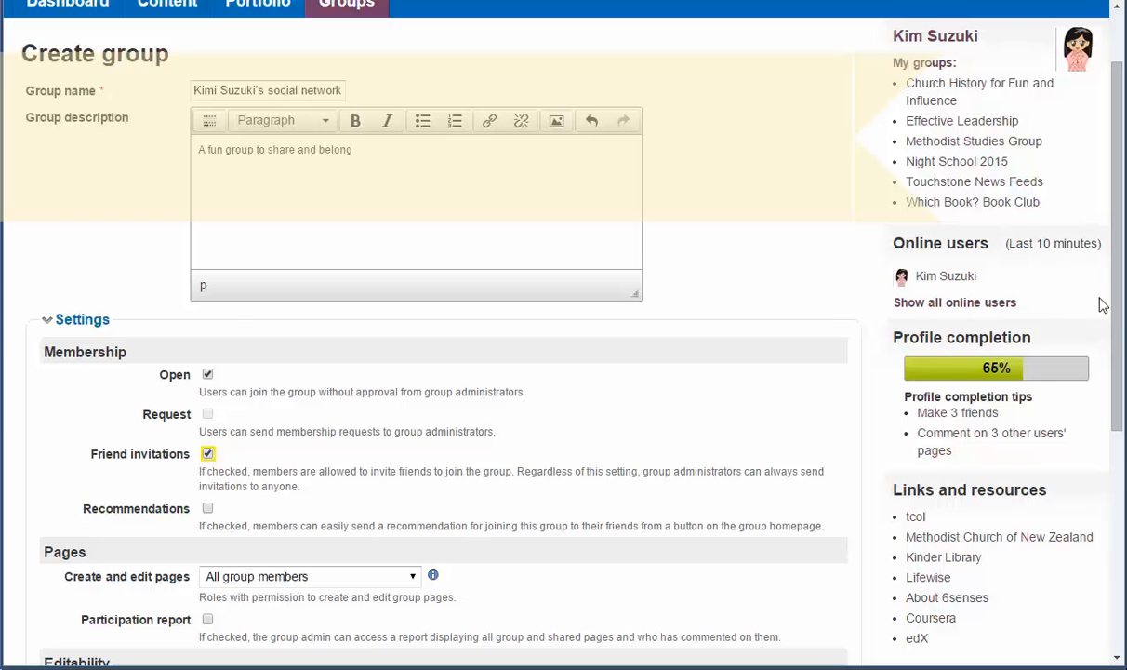
{"action": "scroll", "coordinate": [1120, 342], "scroll_direction": "down", "scroll_amount": 2}
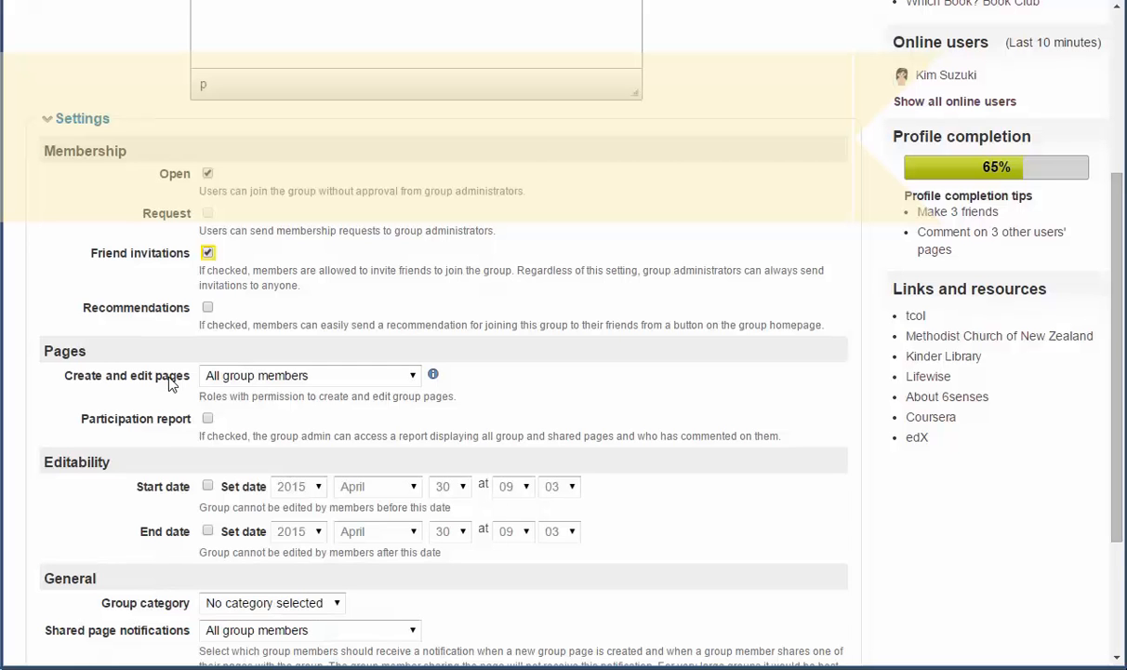
{"action": "left_click", "coordinate": [411, 377]}
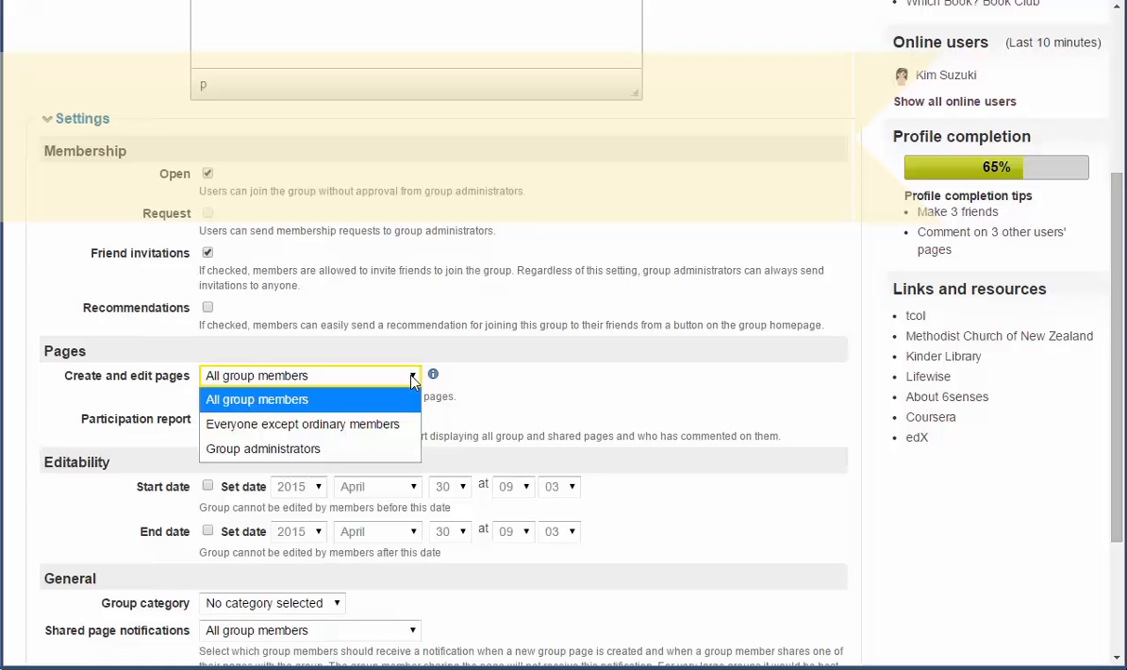
{"action": "left_click", "coordinate": [311, 450]}
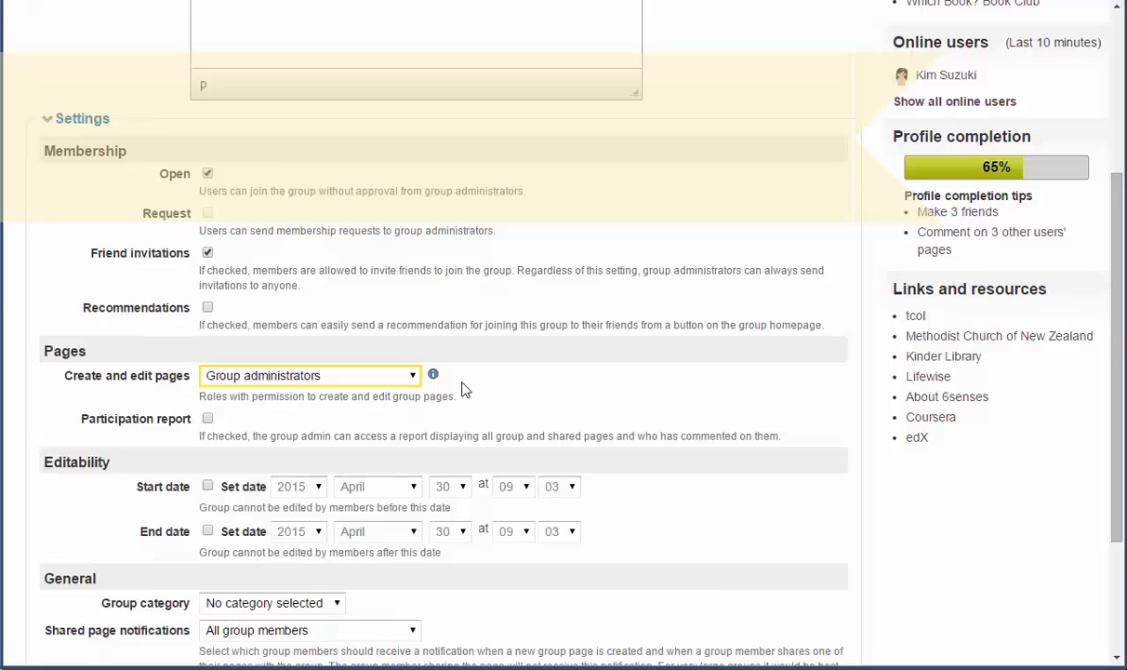
{"action": "left_click", "coordinate": [415, 380]}
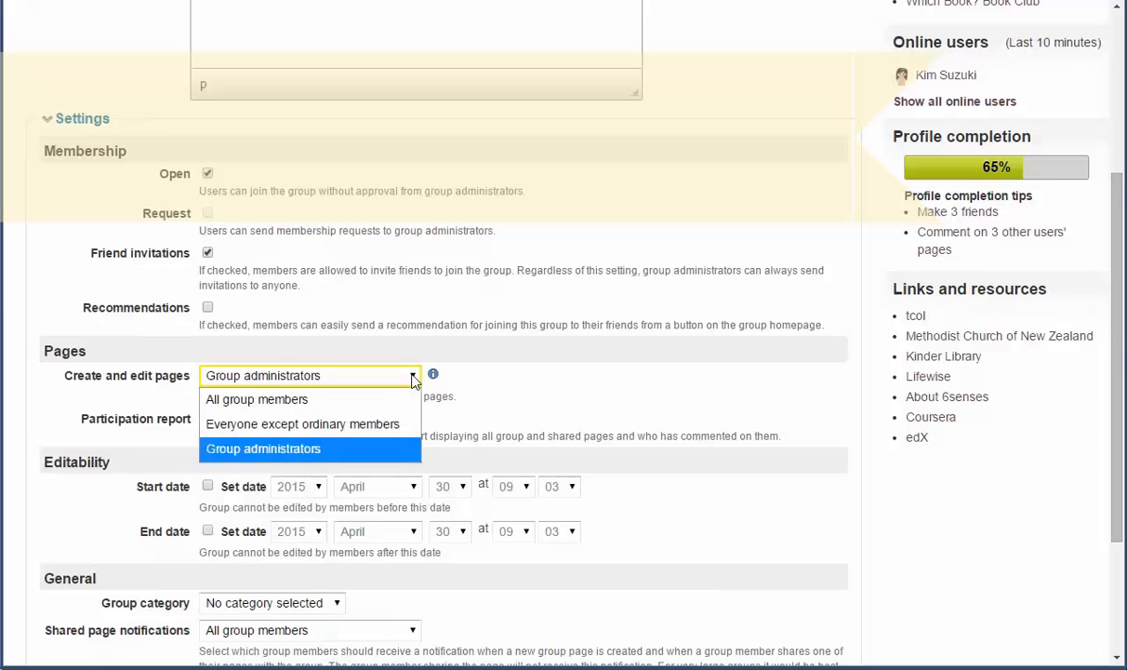
{"action": "left_click", "coordinate": [325, 394]}
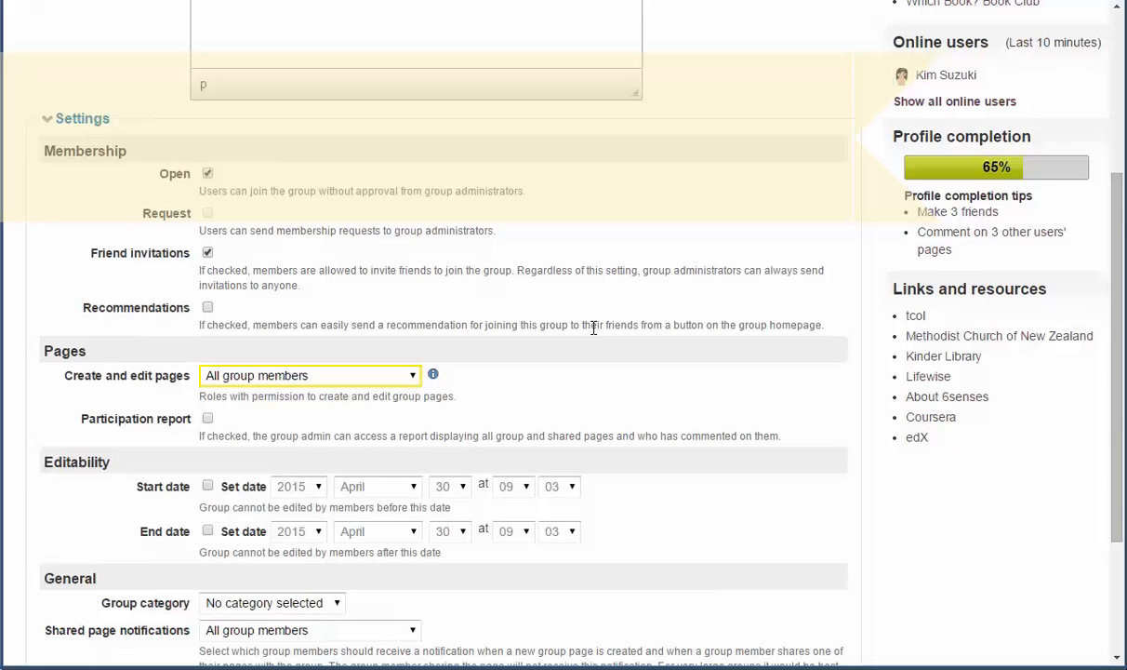
{"action": "scroll", "coordinate": [107, 391], "scroll_direction": "down", "scroll_amount": 1}
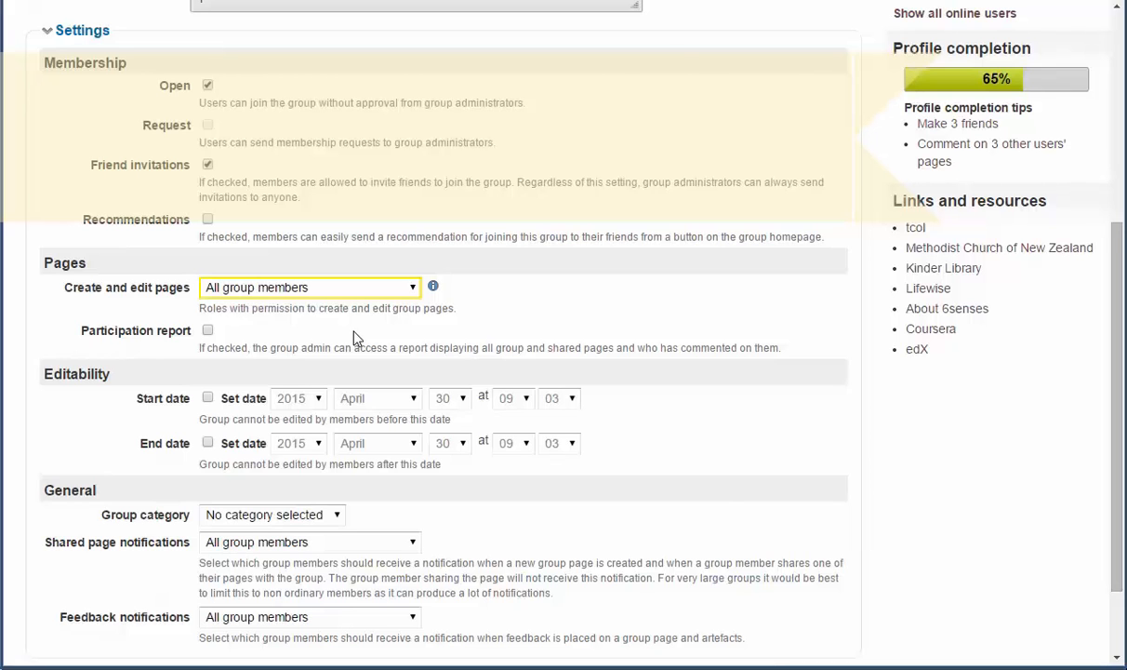
{"action": "left_click", "coordinate": [207, 399]}
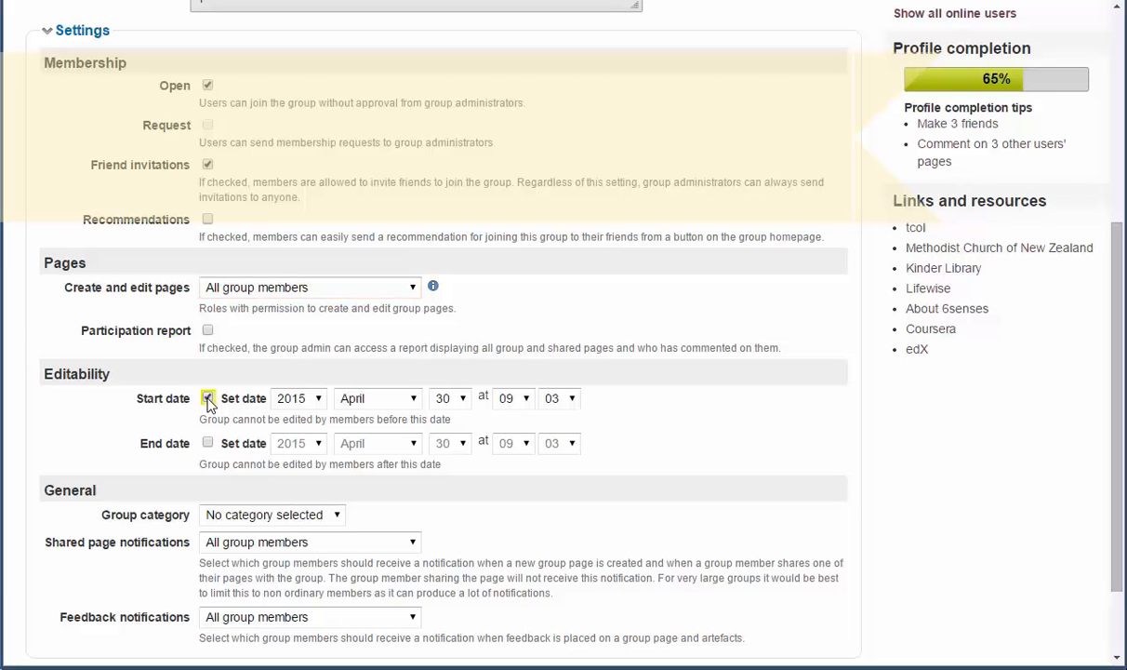
{"action": "left_click", "coordinate": [208, 444]}
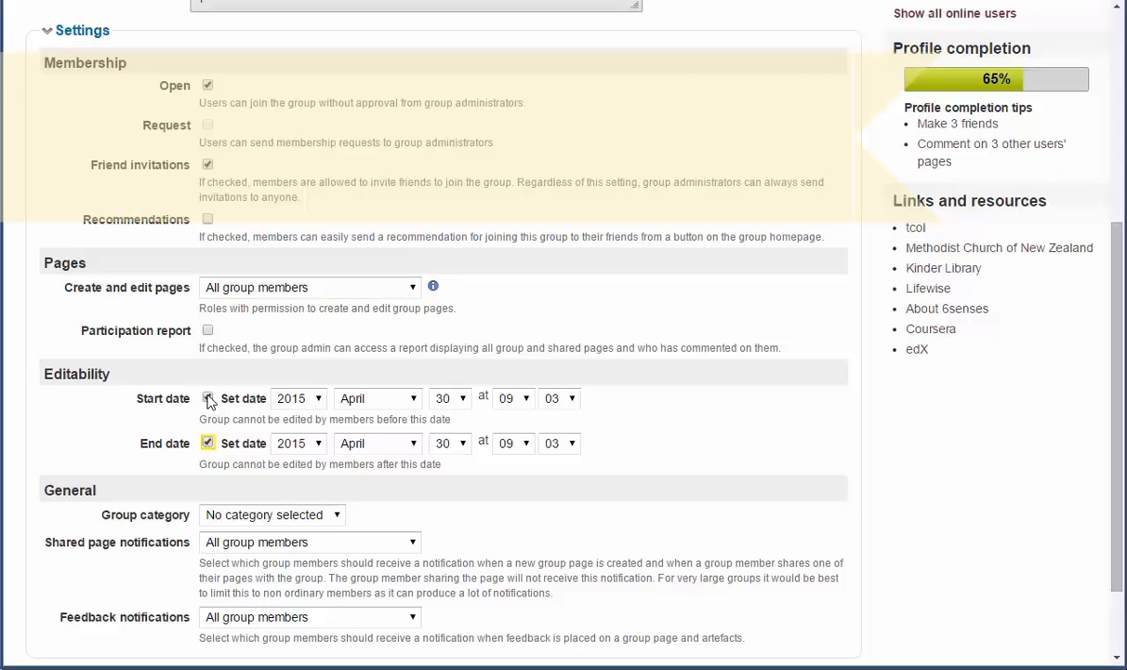
{"action": "left_click", "coordinate": [208, 399]}
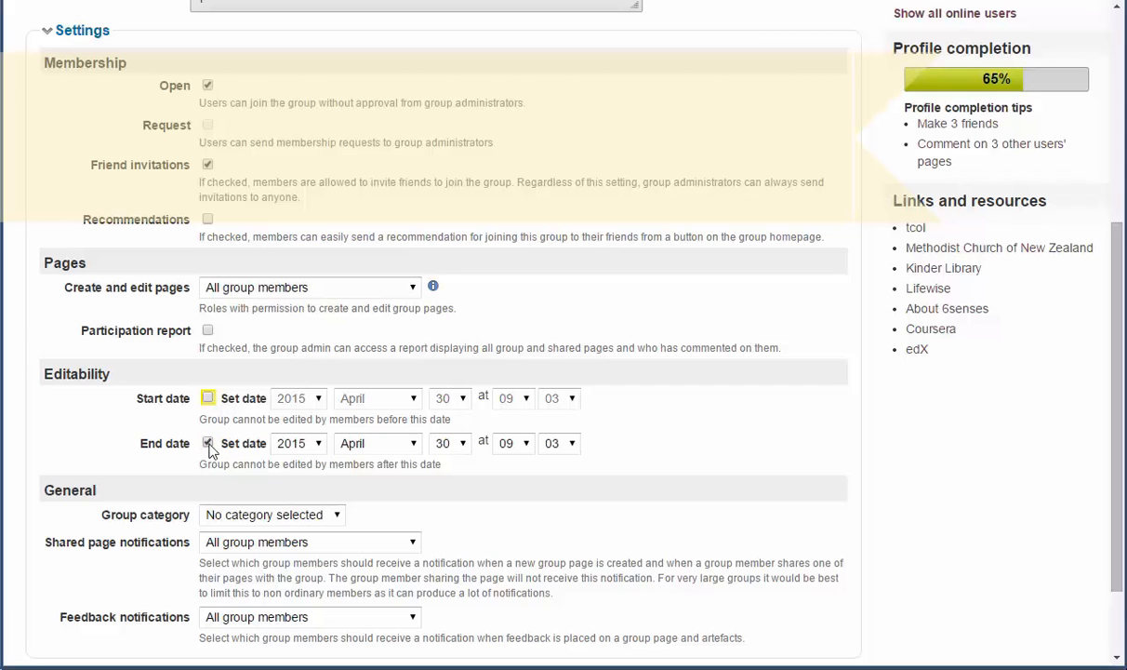
{"action": "left_click", "coordinate": [208, 444]}
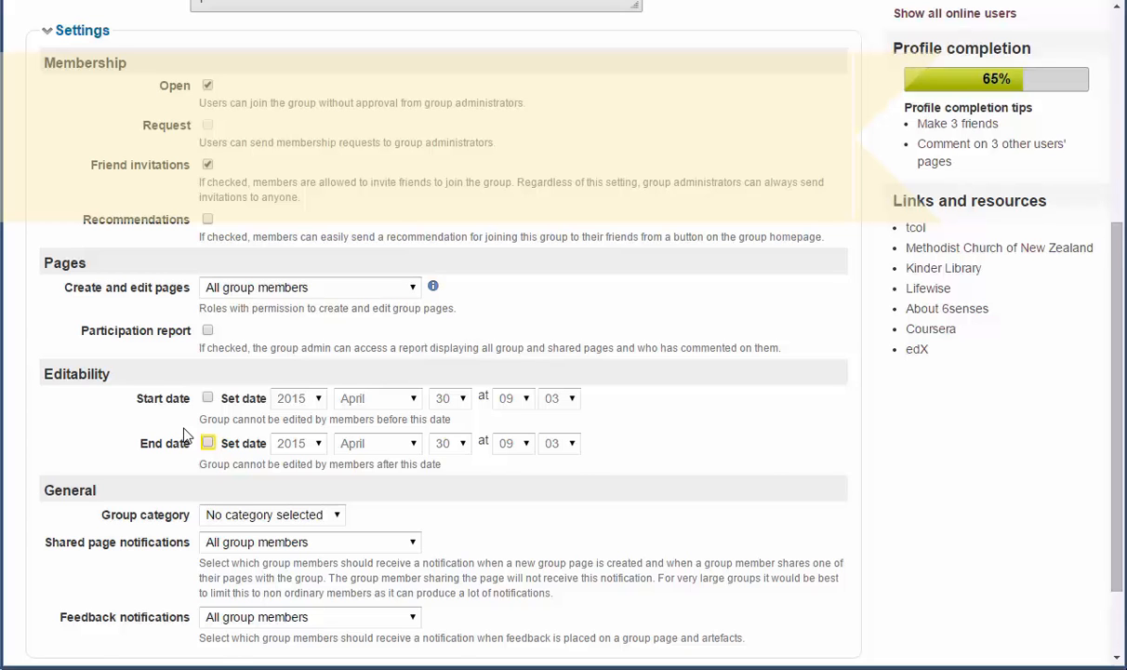
{"action": "scroll", "coordinate": [192, 428], "scroll_direction": "down", "scroll_amount": 2}
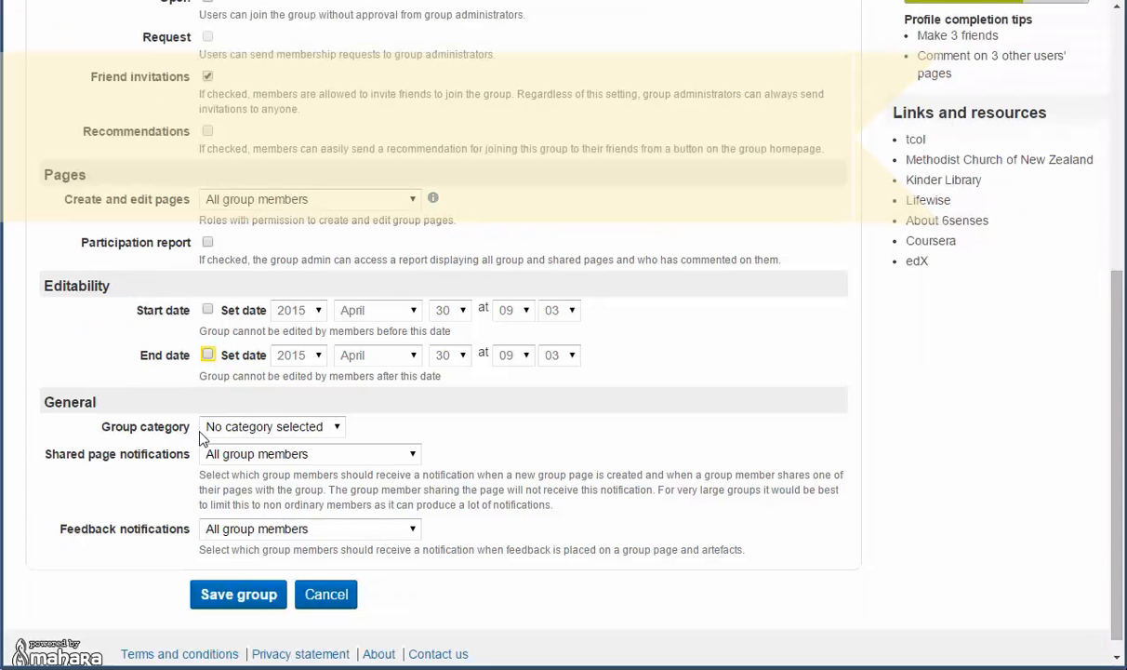
{"action": "left_click", "coordinate": [336, 428]}
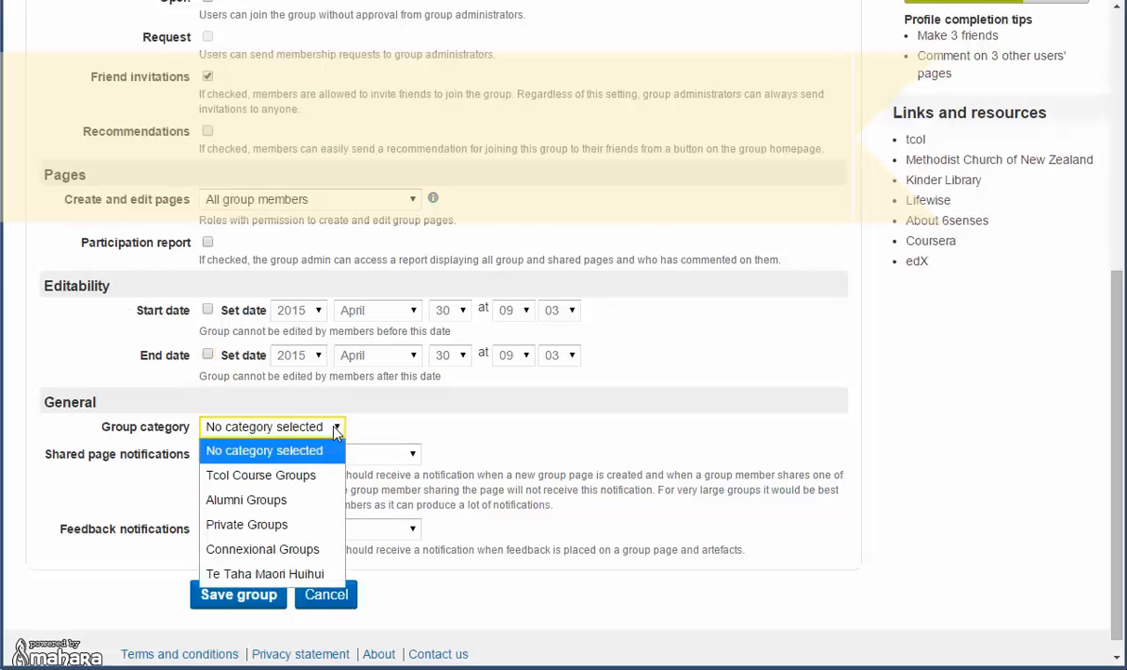
{"action": "left_click", "coordinate": [293, 524]}
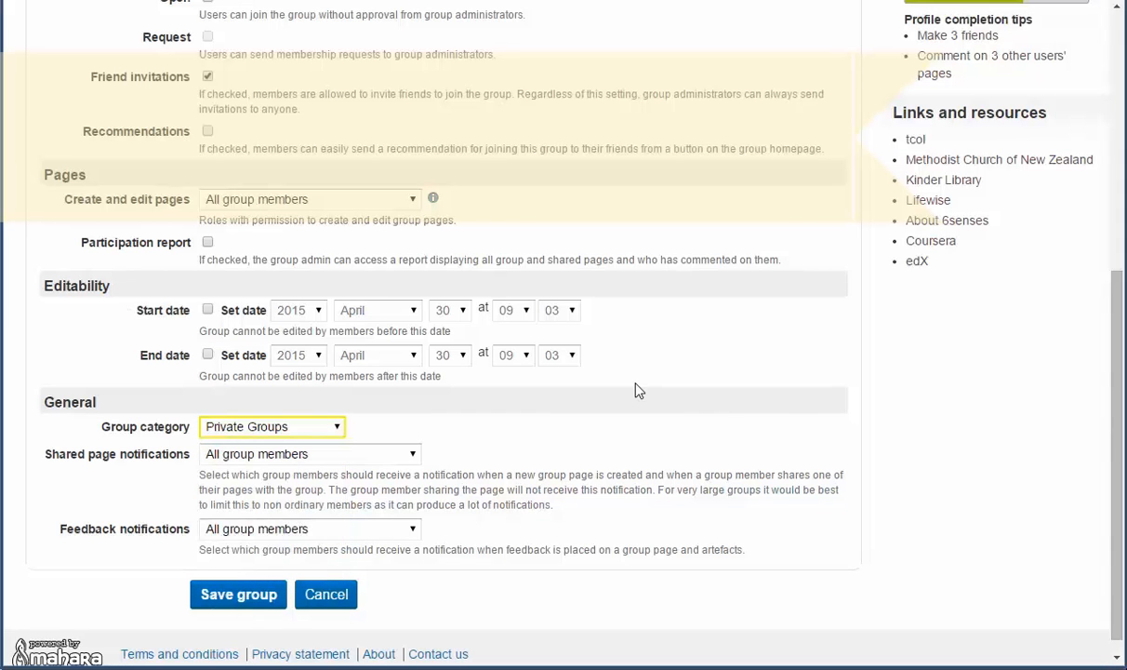
{"action": "left_click", "coordinate": [413, 455]}
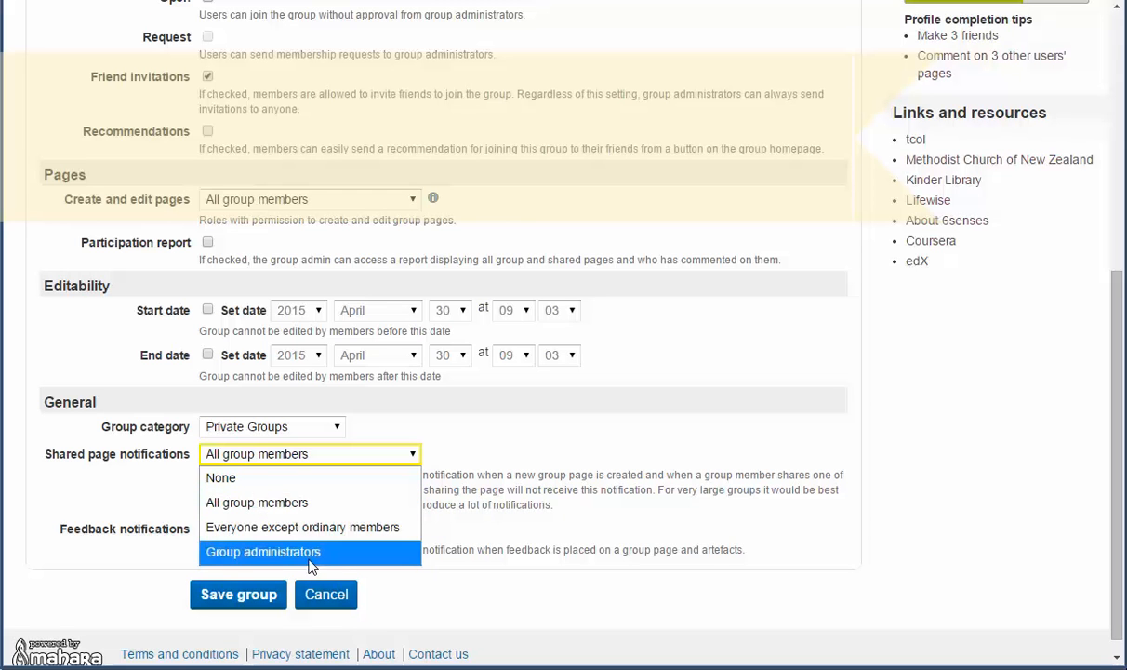
{"action": "left_click", "coordinate": [265, 476]}
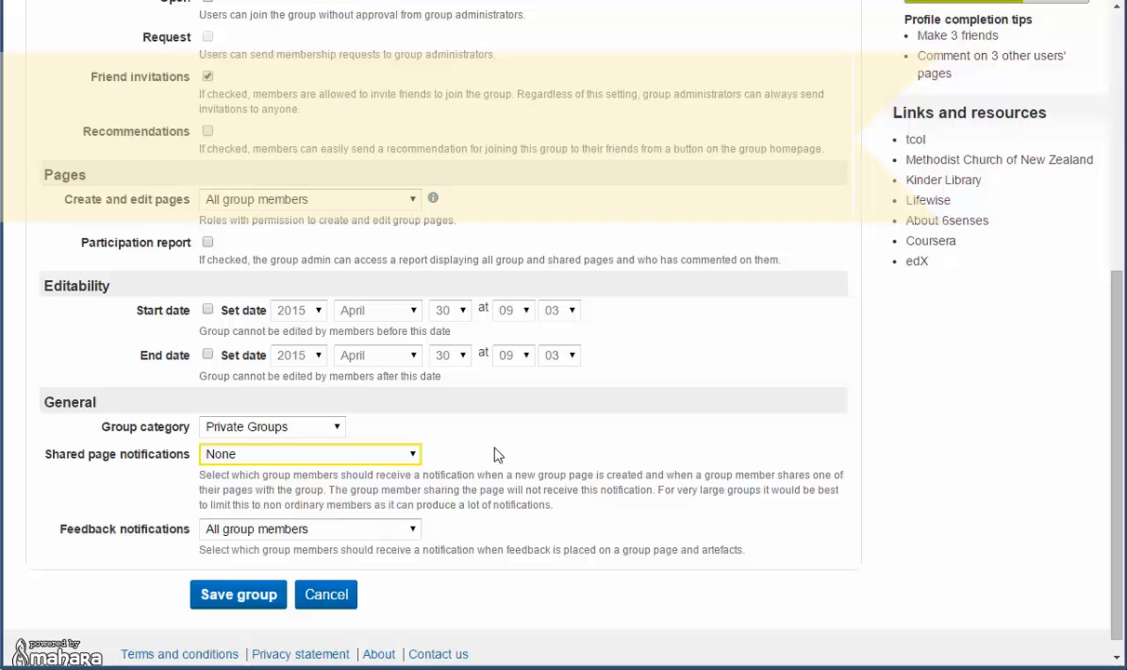
{"action": "left_click", "coordinate": [415, 454]}
{"action": "left_click", "coordinate": [316, 499]}
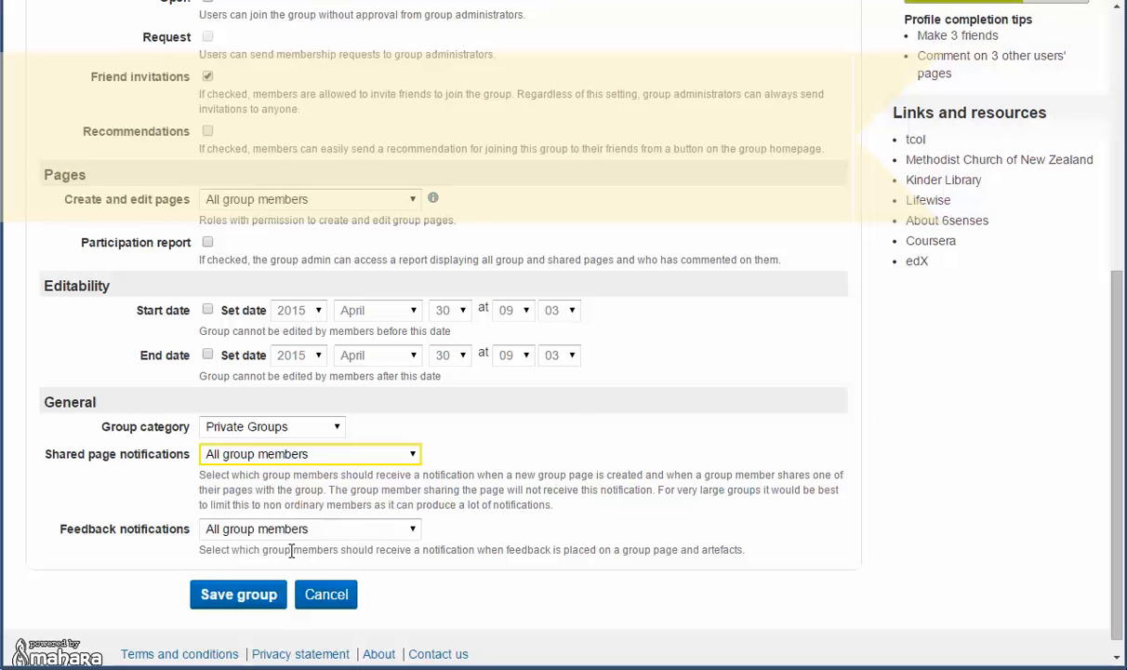
{"action": "scroll", "coordinate": [177, 565], "scroll_direction": "up", "scroll_amount": 4}
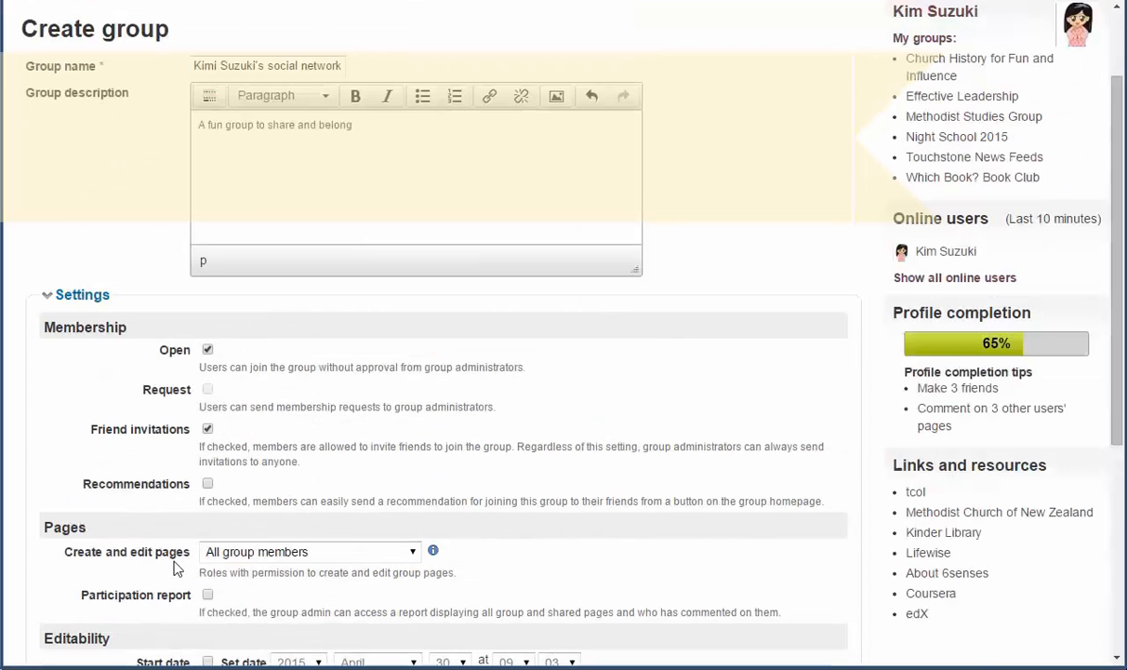
Review the entered group name and the rest of the group settings form
{"action": "scroll", "coordinate": [177, 565], "scroll_direction": "up", "scroll_amount": 2}
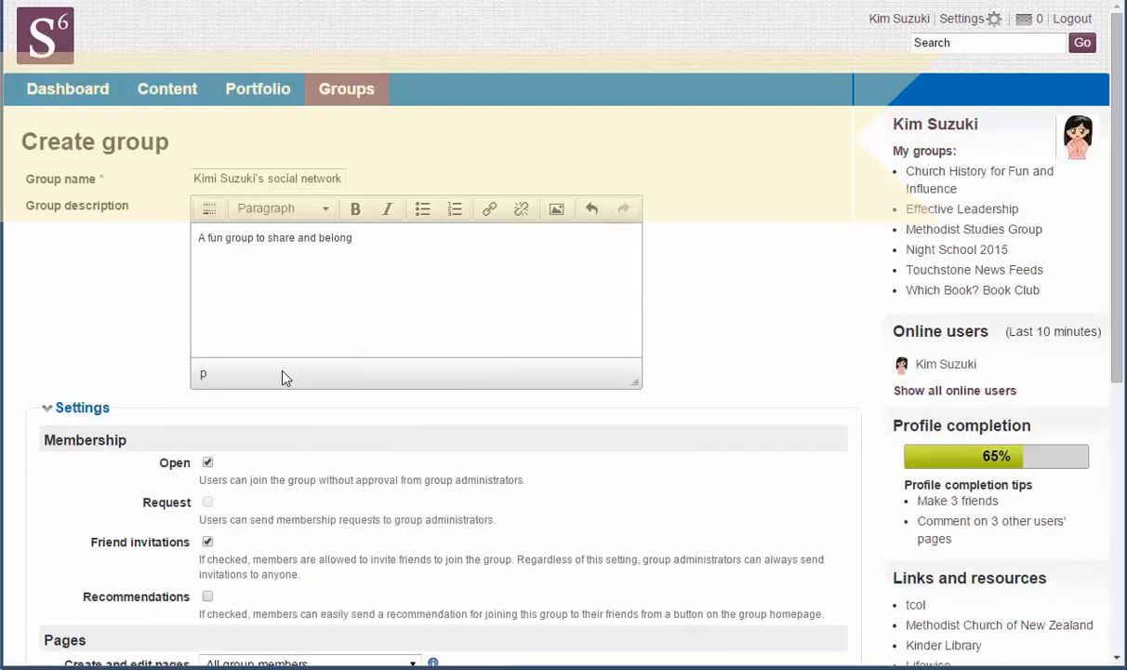
{"action": "left_click", "coordinate": [308, 178]}
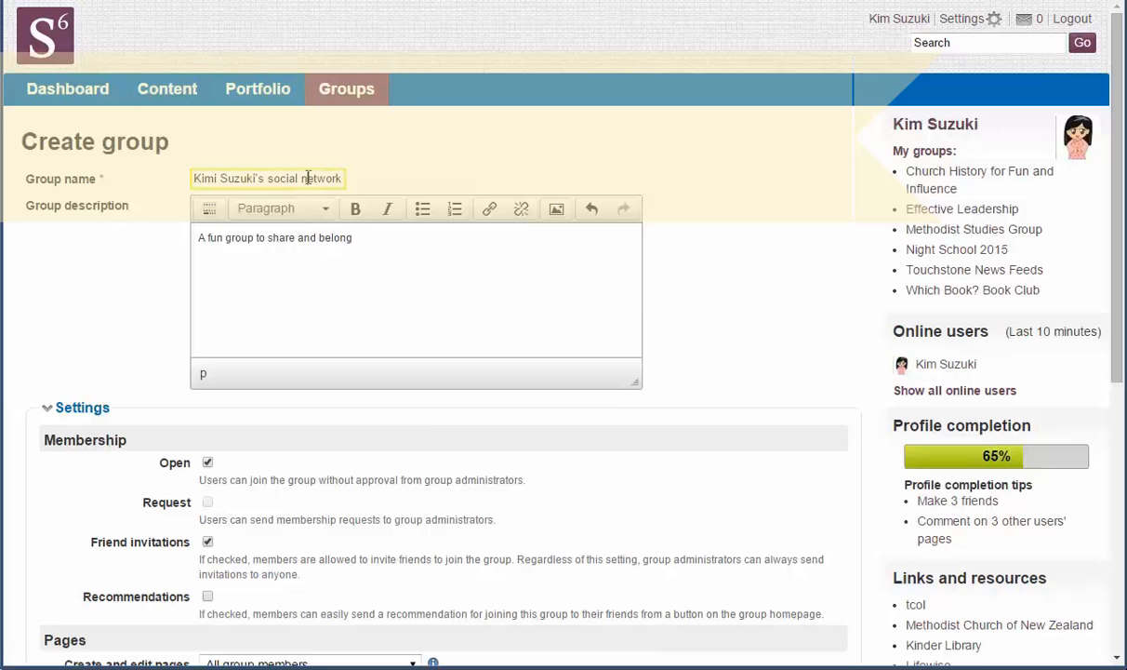
{"action": "left_click", "coordinate": [290, 236]}
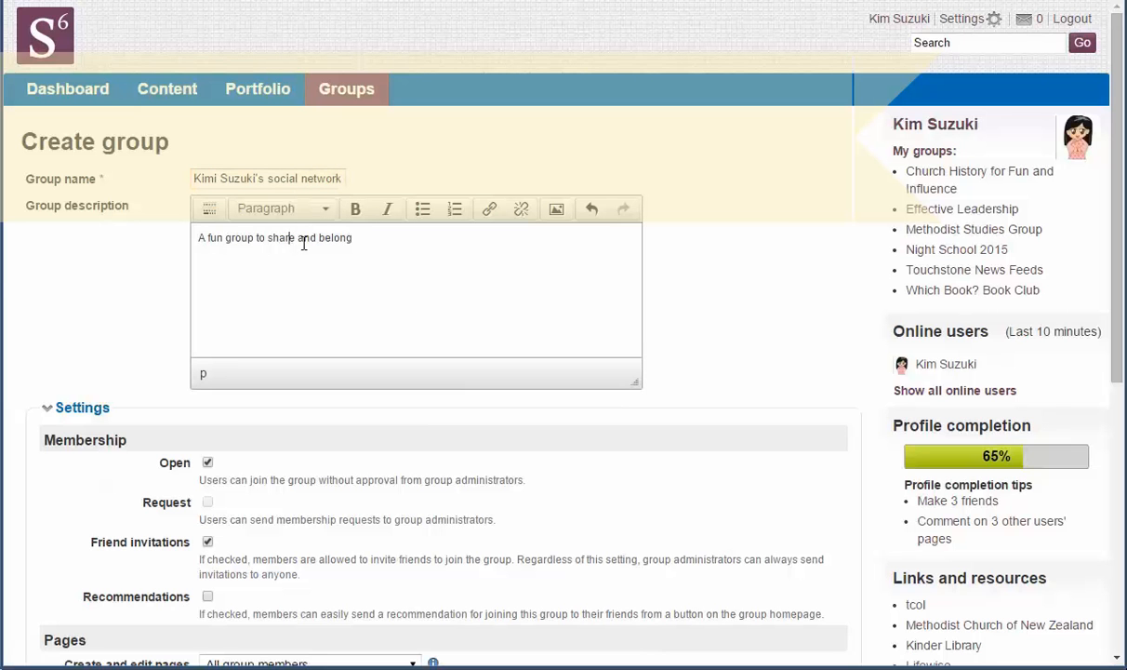
{"action": "scroll", "coordinate": [149, 335], "scroll_direction": "down", "scroll_amount": 1}
{"action": "scroll", "coordinate": [157, 356], "scroll_direction": "down", "scroll_amount": 1}
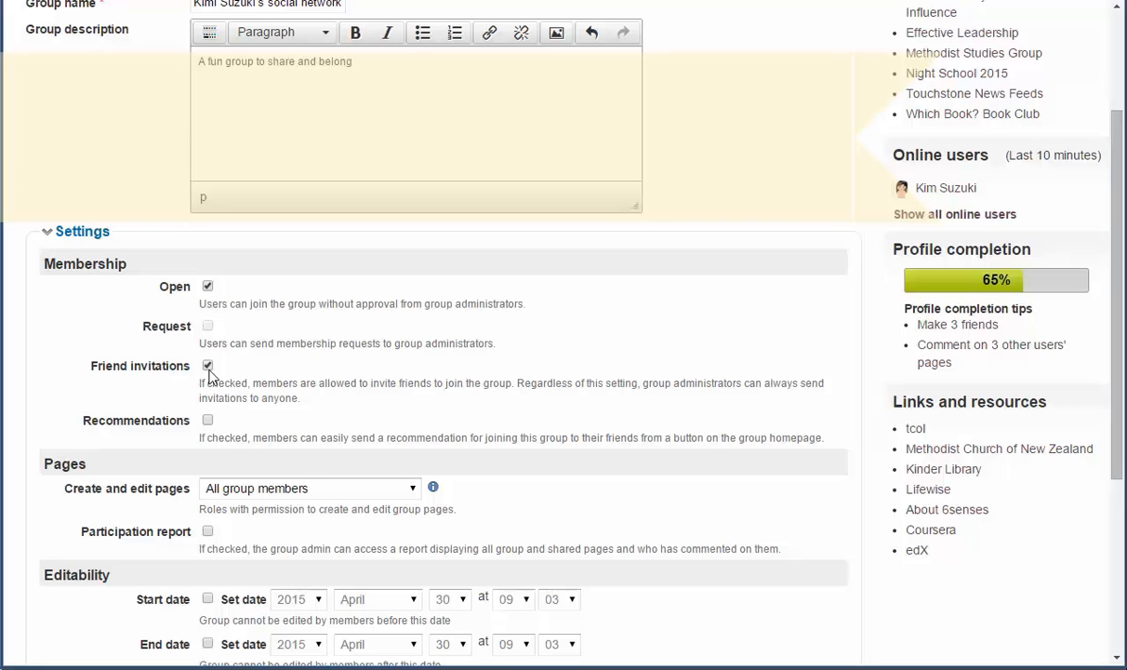
{"action": "scroll", "coordinate": [140, 386], "scroll_direction": "down", "scroll_amount": 1}
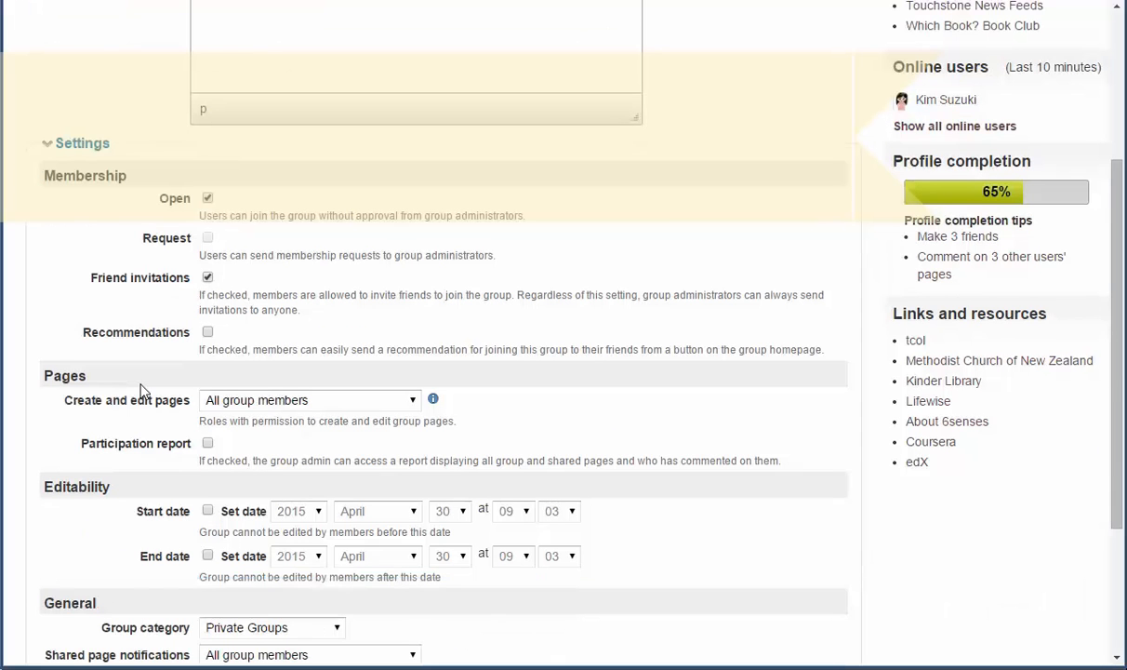
{"action": "scroll", "coordinate": [139, 386], "scroll_direction": "down", "scroll_amount": 1}
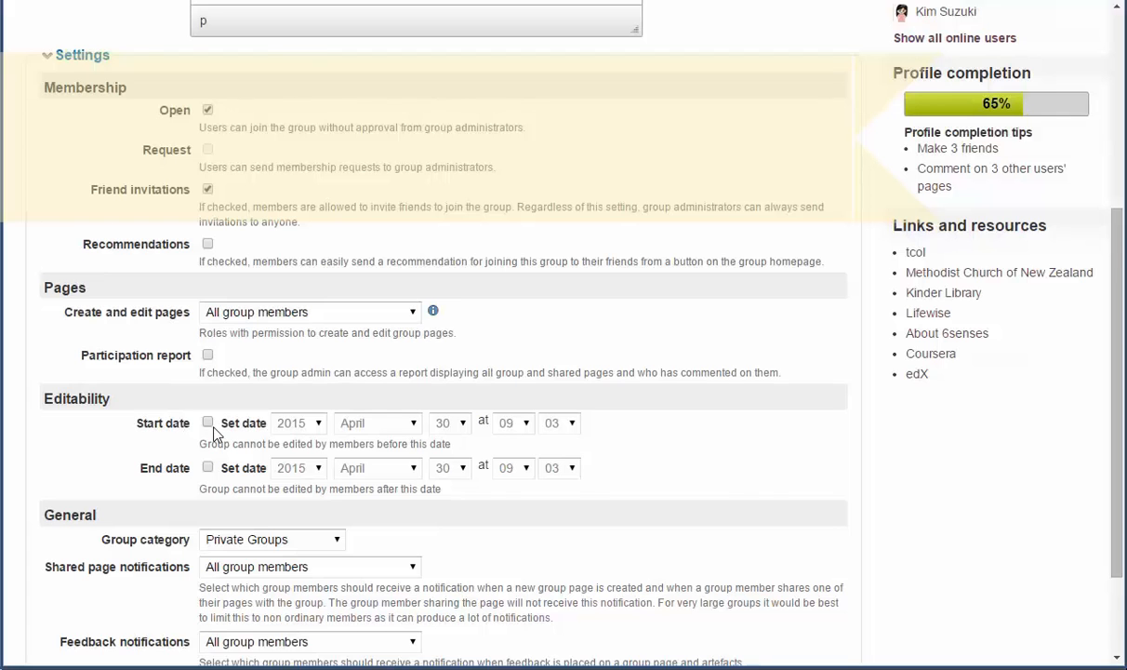
{"action": "scroll", "coordinate": [213, 430], "scroll_direction": "down", "scroll_amount": 1}
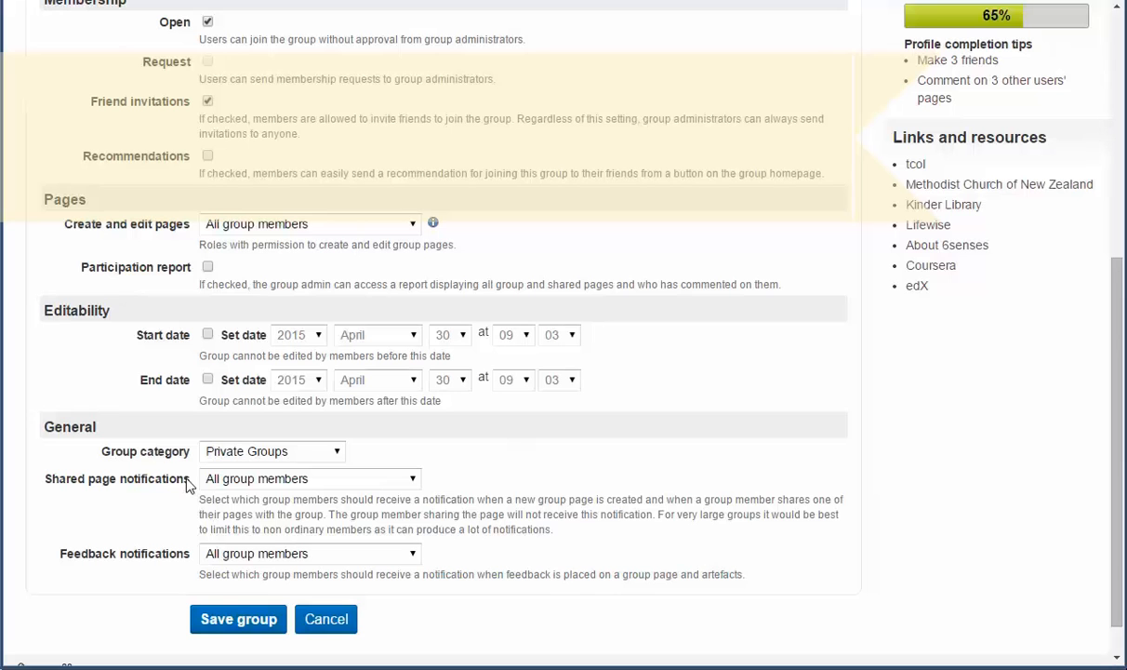
Set the Group category to Private Groups and save the group
{"action": "left_click", "coordinate": [338, 454]}
{"action": "left_click", "coordinate": [279, 476]}
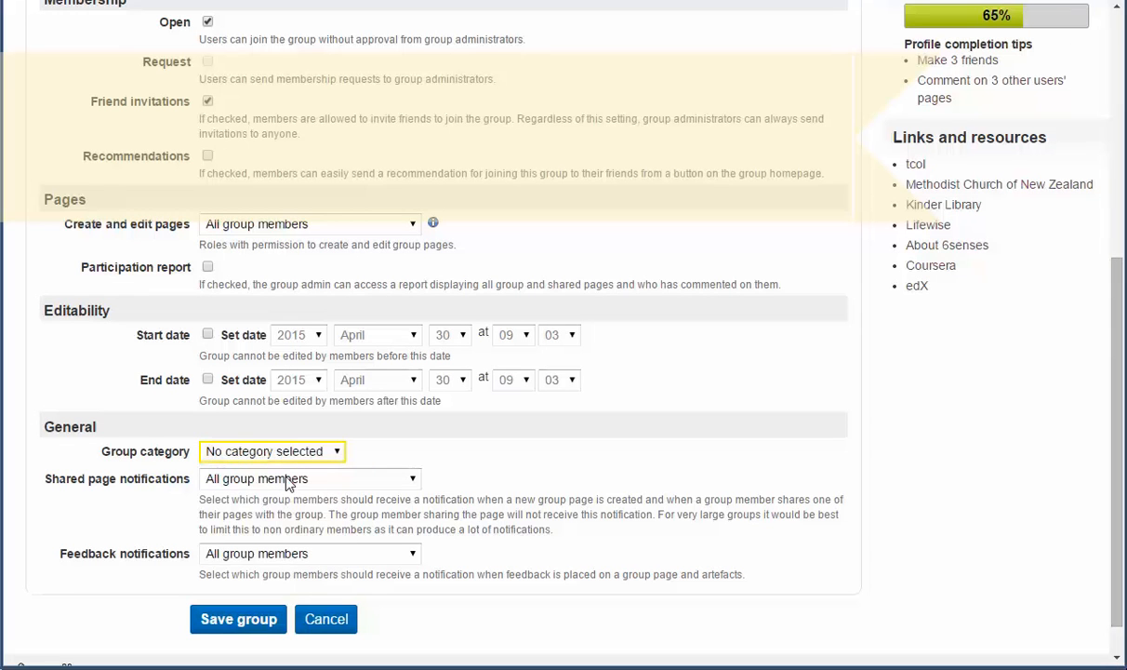
{"action": "left_click", "coordinate": [338, 455]}
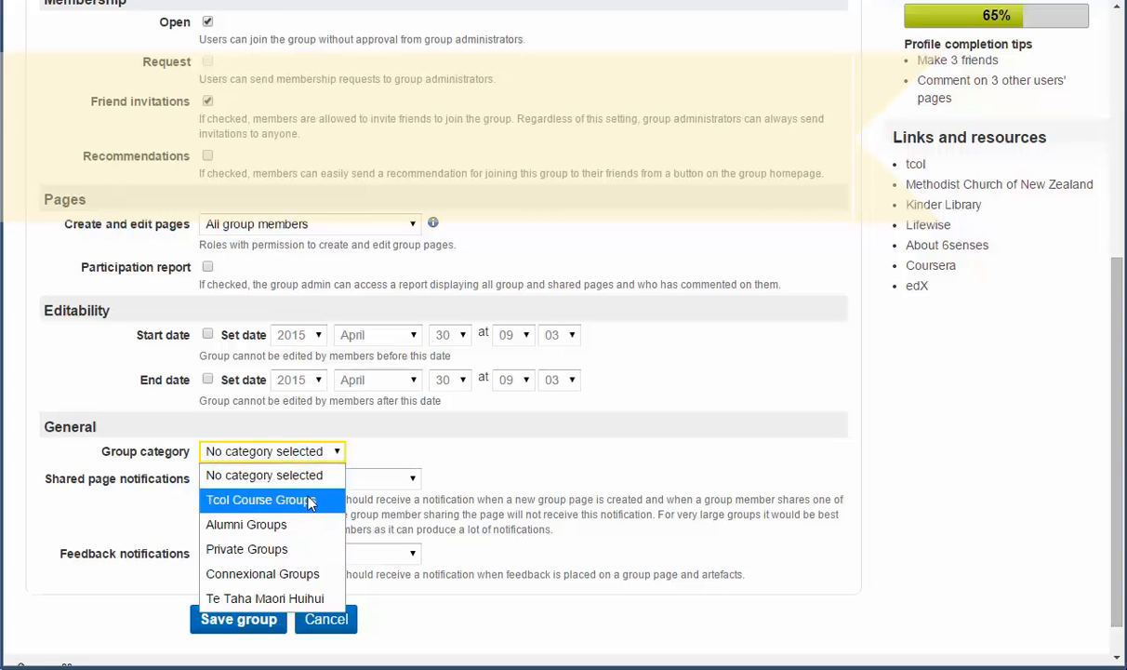
{"action": "left_click", "coordinate": [249, 547]}
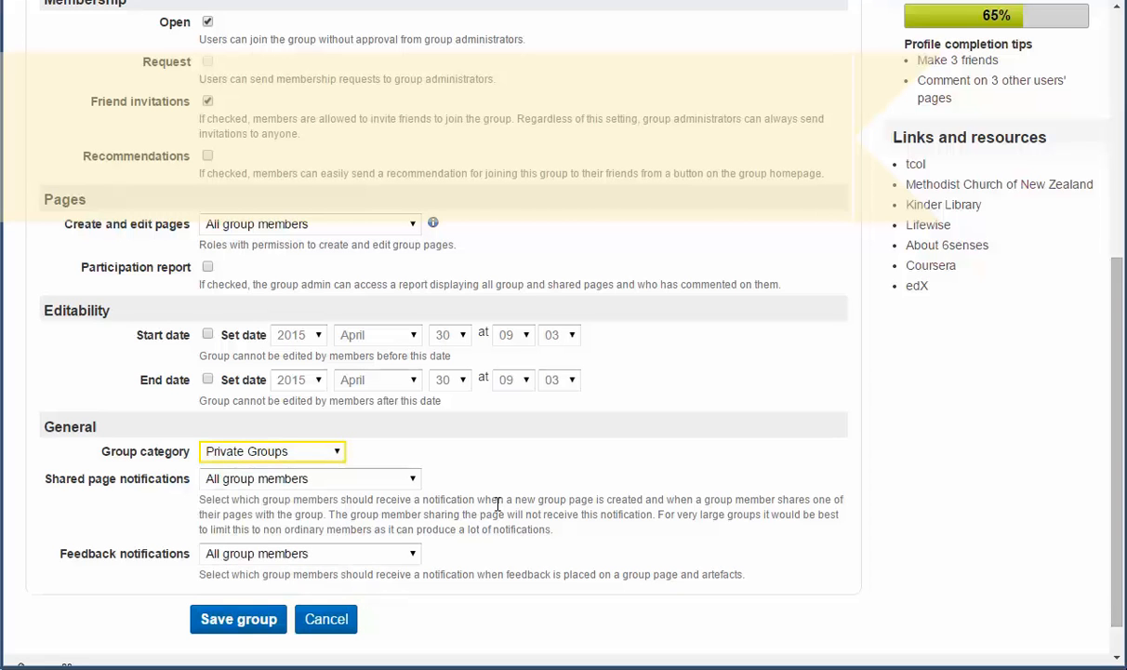
{"action": "left_click", "coordinate": [253, 620]}
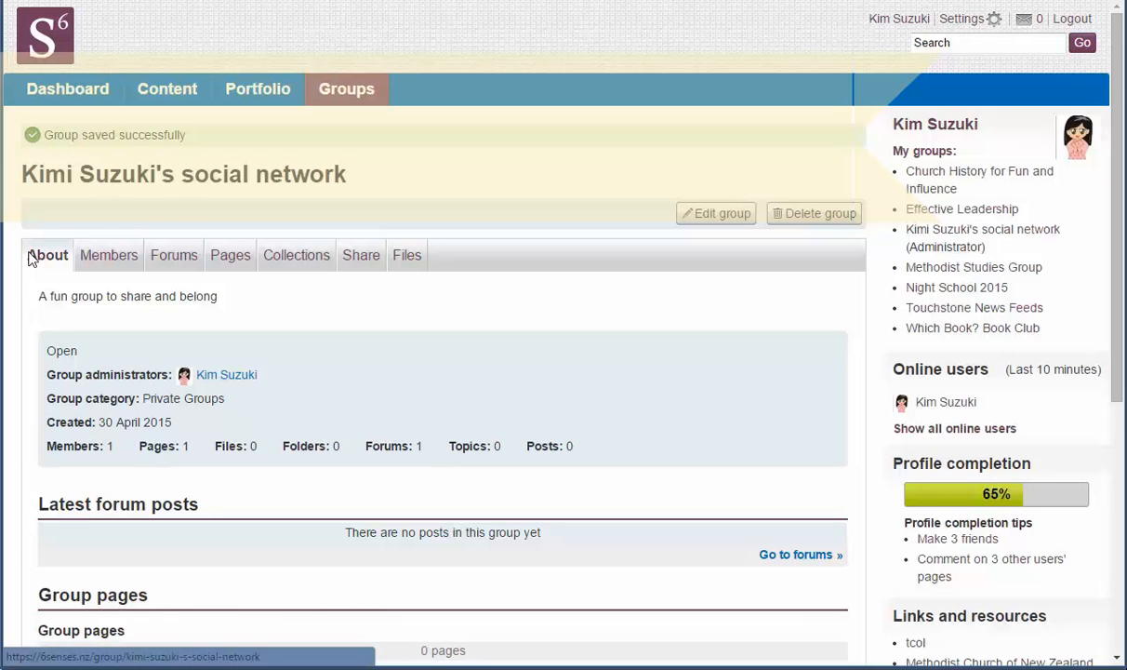
Browse the group's Members, Forums, Pages, About, Share and Files tabs in turn
{"action": "left_click", "coordinate": [93, 262]}
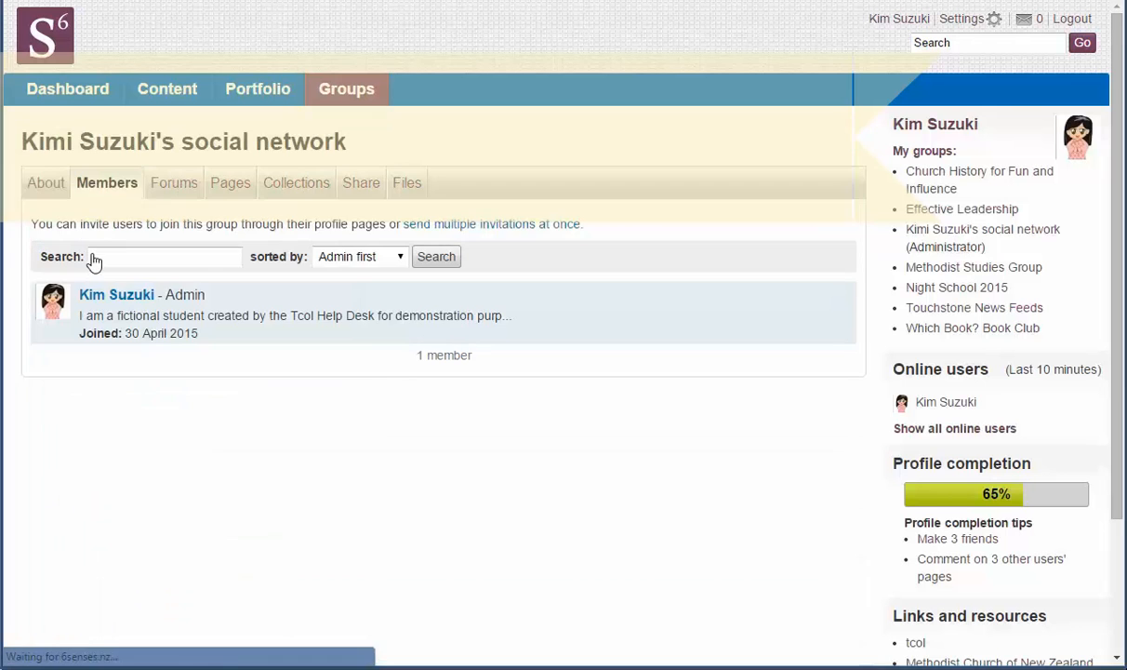
{"action": "left_click", "coordinate": [173, 185]}
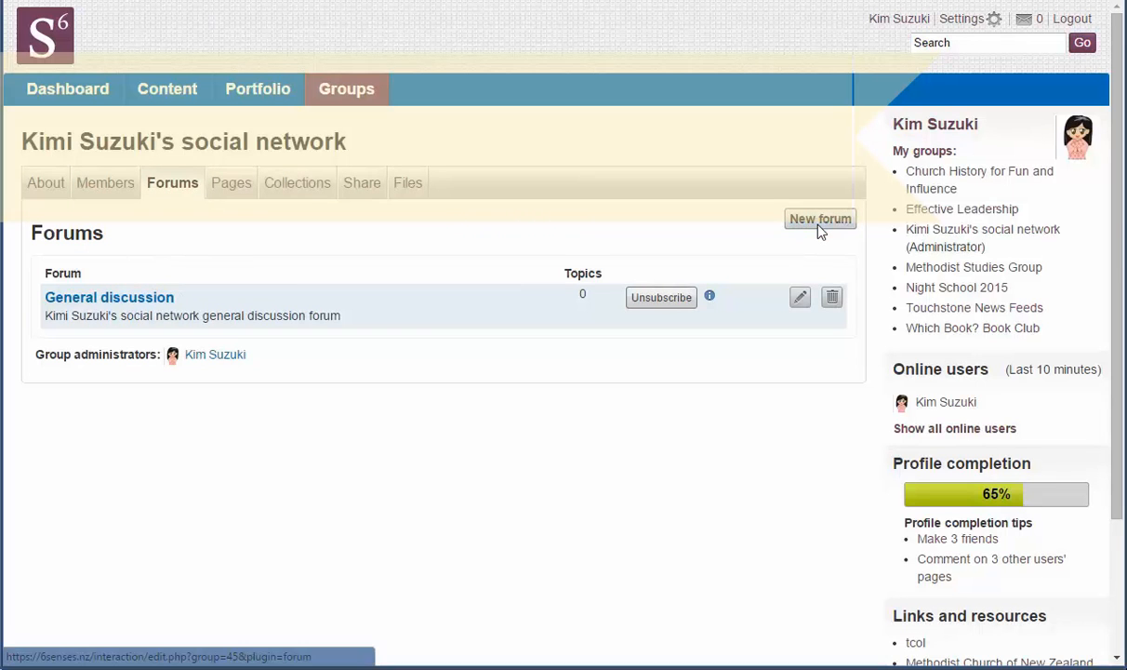
{"action": "left_click", "coordinate": [231, 189]}
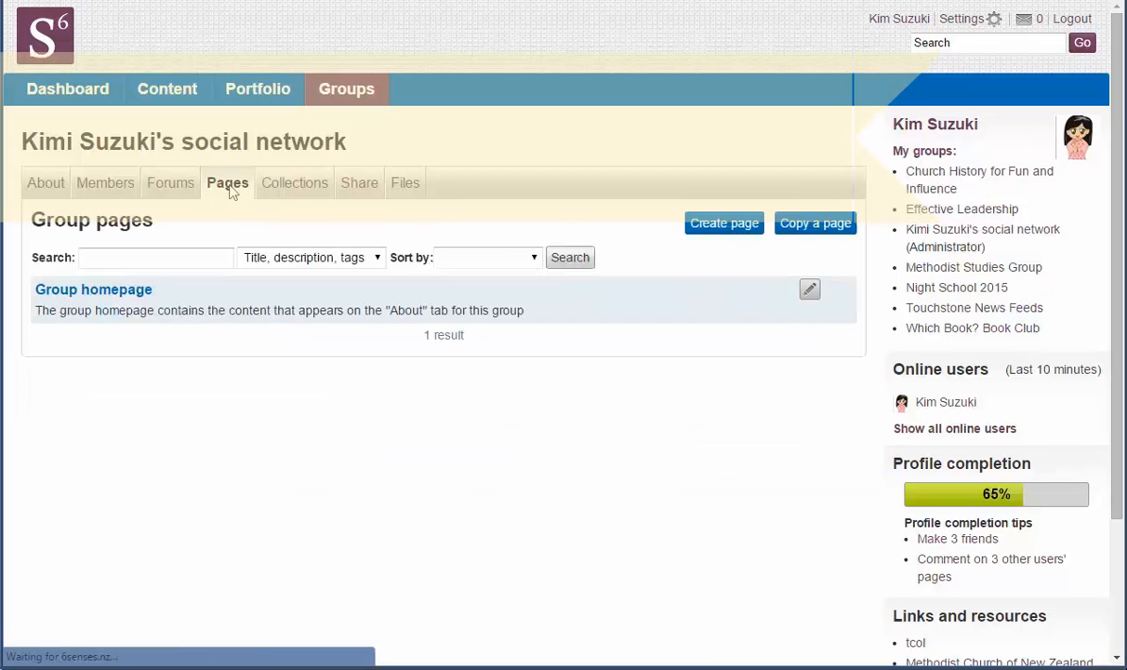
{"action": "left_click", "coordinate": [98, 291]}
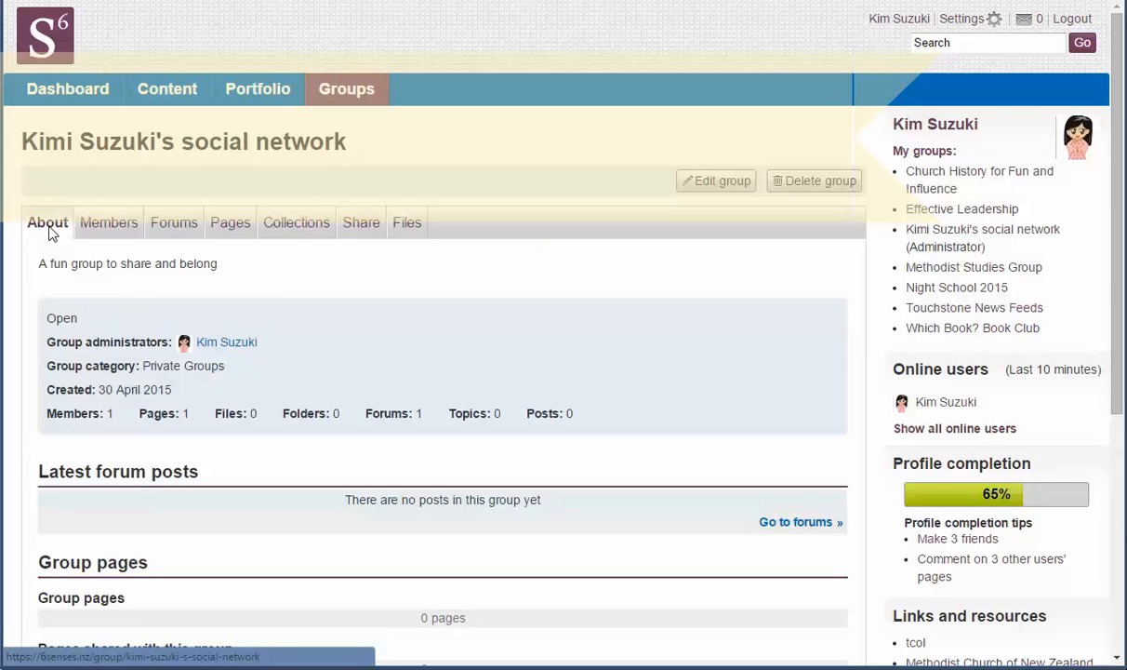
{"action": "left_click", "coordinate": [360, 224]}
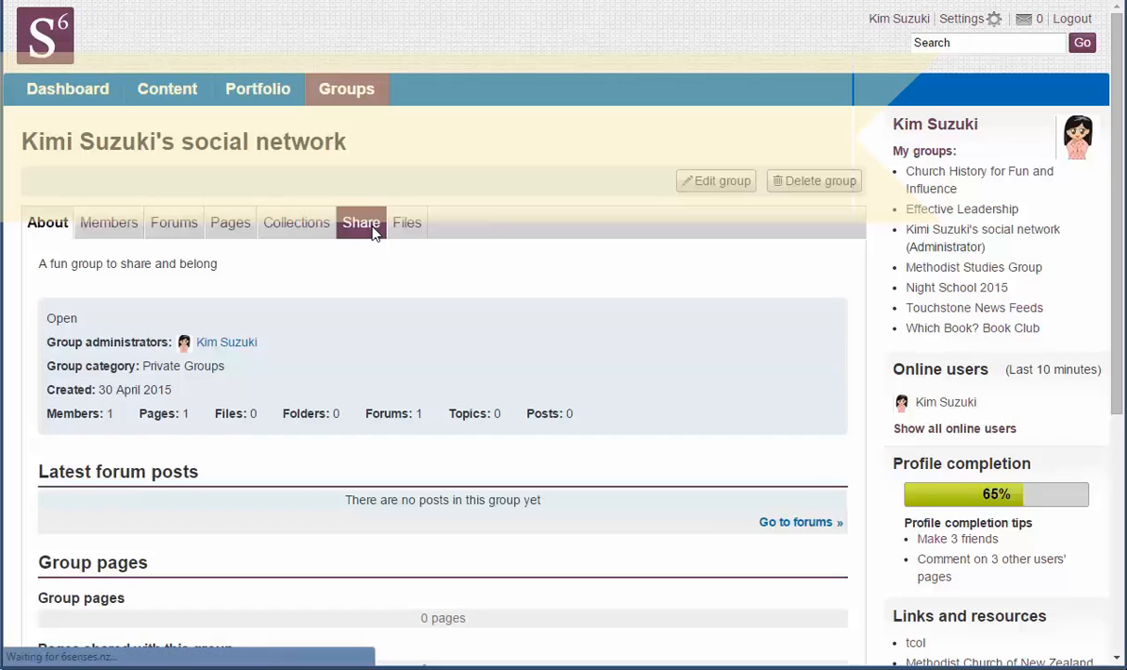
{"action": "left_click", "coordinate": [405, 184]}
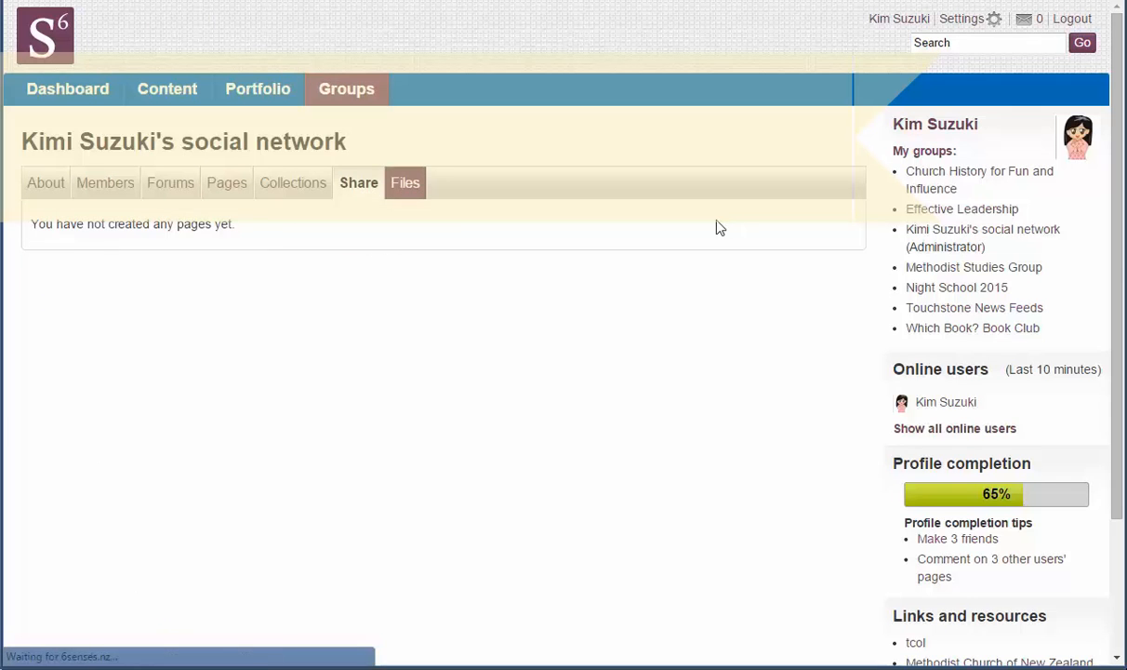